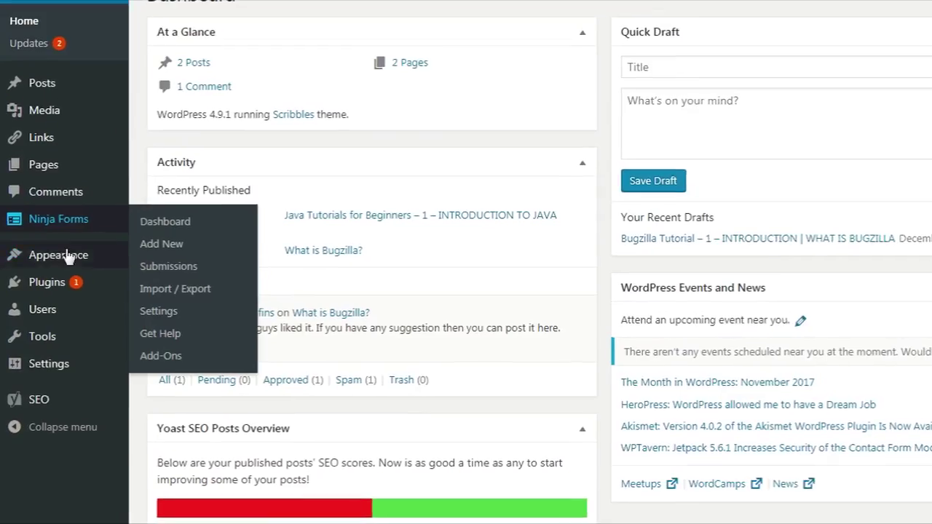
Step: Open the site's Widgets management page and look through the available widgets
mouse_move(29, 274)
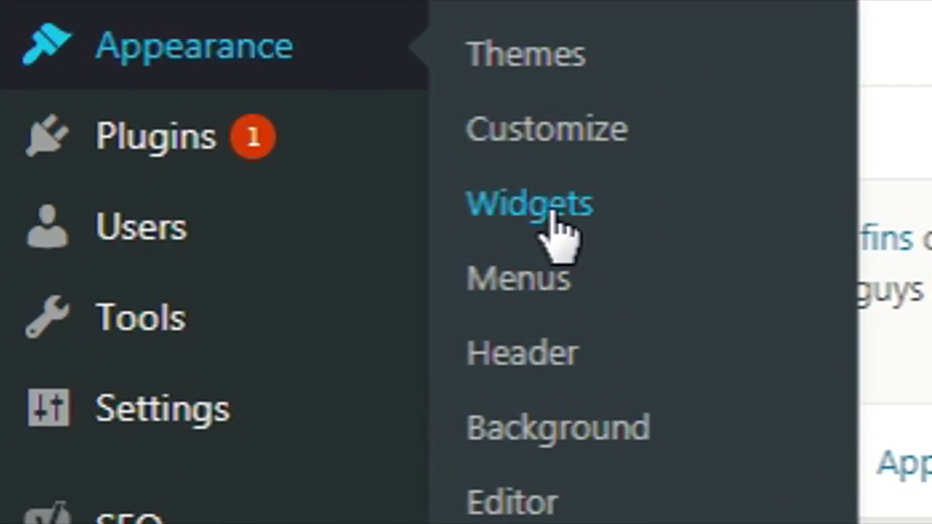
left_click(552, 212)
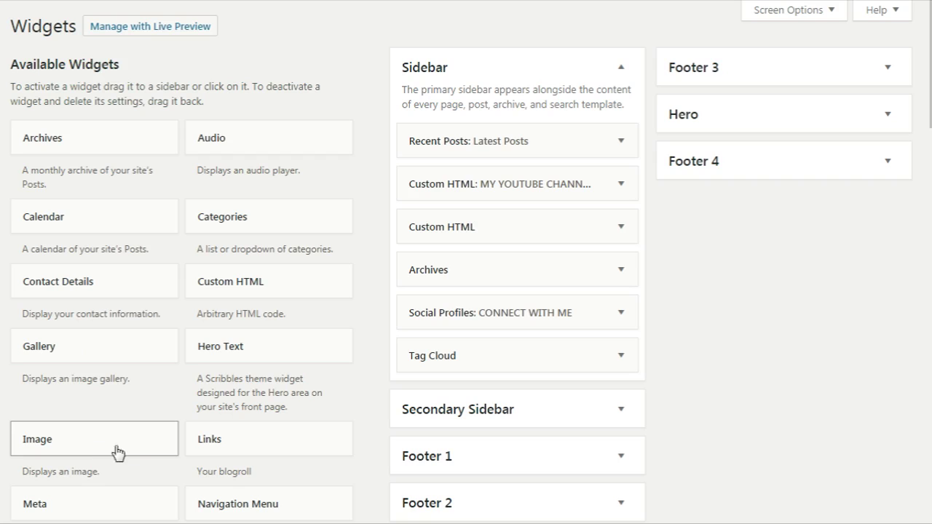
scroll(466, 262, "down", 7)
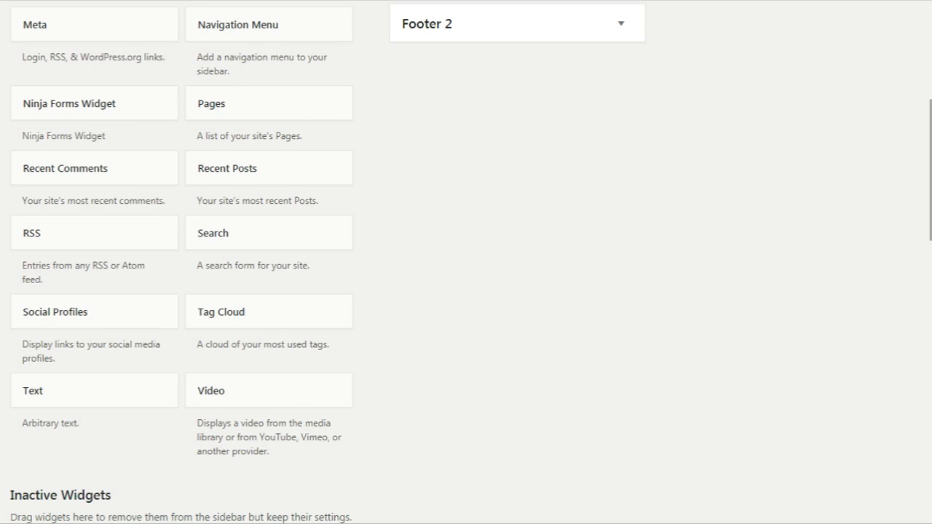
scroll(466, 263, "up", 7)
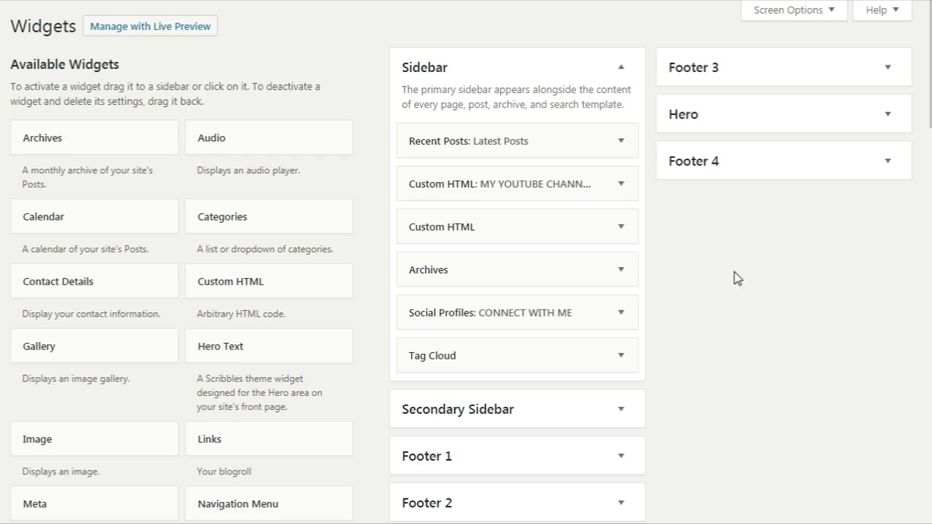
Step: Add a Links widget to the Secondary Sidebar and collapse its settings
left_click(447, 410)
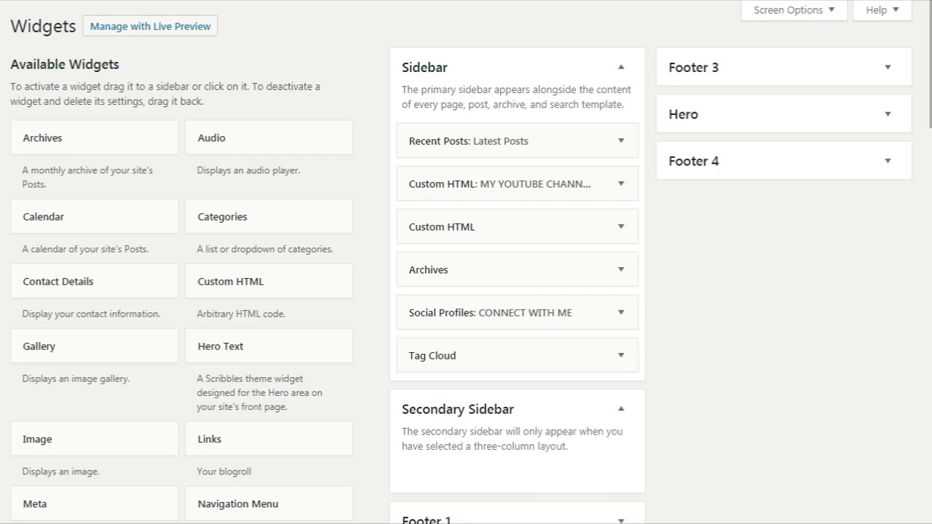
scroll(447, 410, "down", 5)
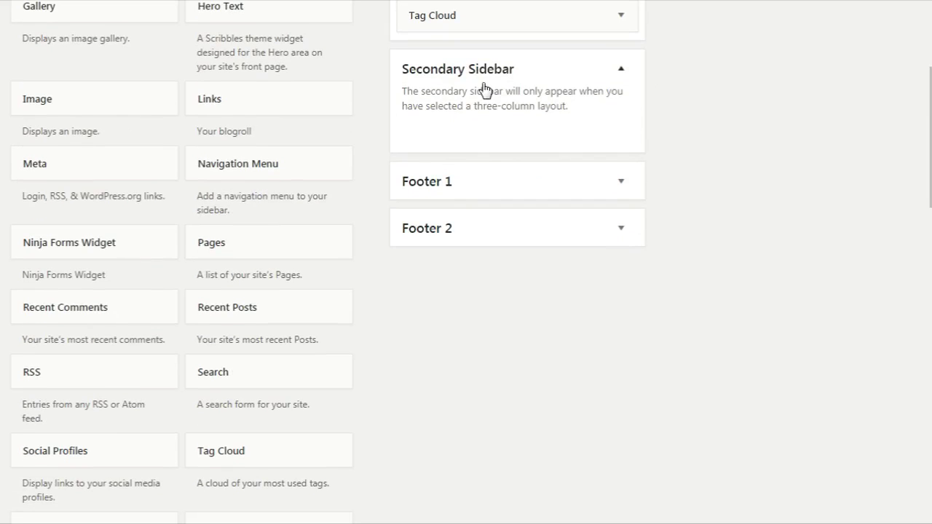
left_click_drag(243, 108, 486, 120)
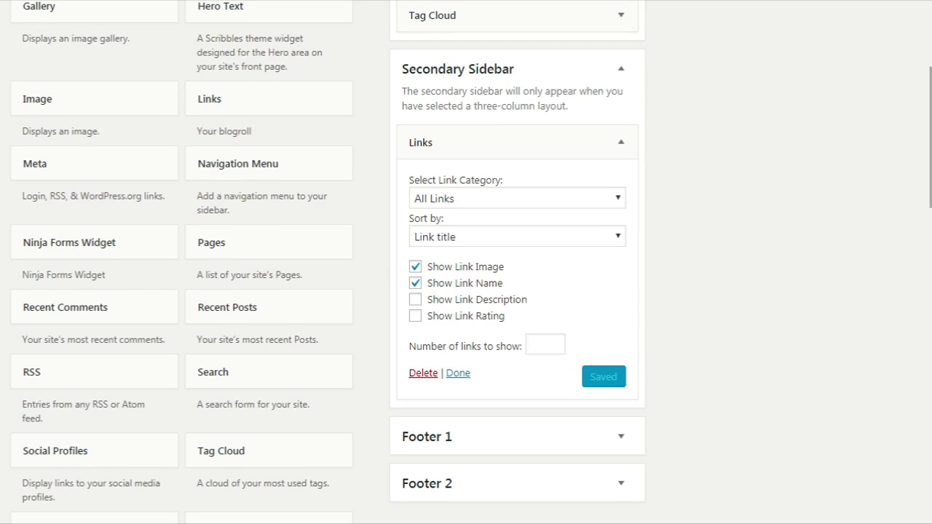
left_click(508, 147)
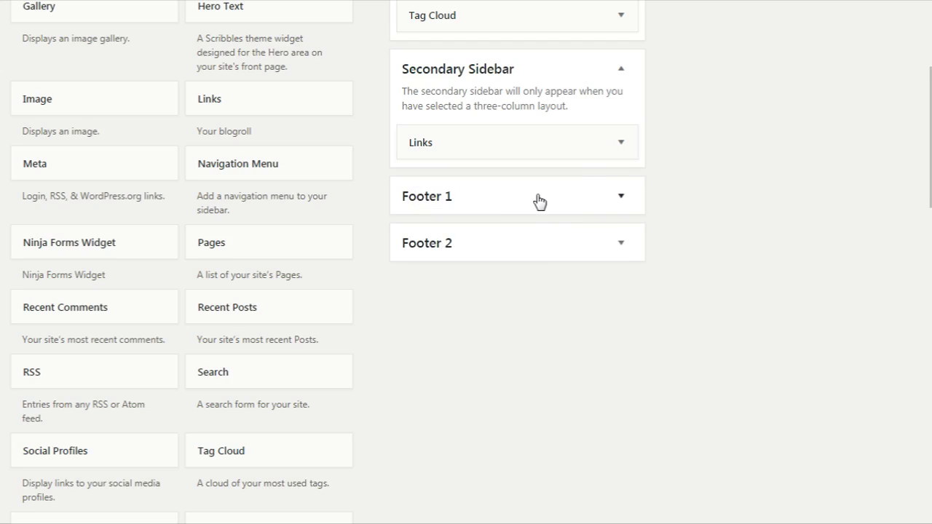
Step: Expand the Footer 1, Footer 2, Footer 3, Footer 4 and Hero widget areas to view their descriptions and contents
left_click(539, 198)
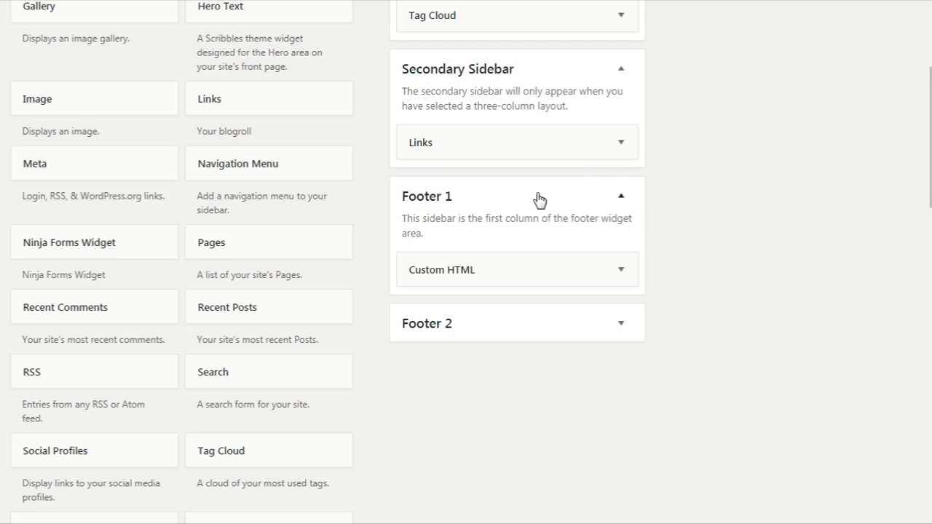
left_click(490, 324)
scroll(929, 218, "up", 4)
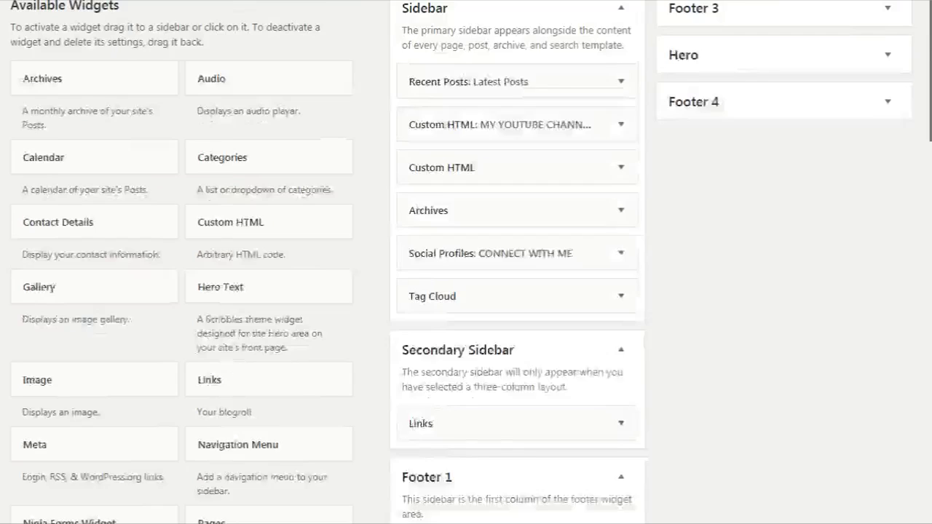
scroll(930, 218, "up", 1)
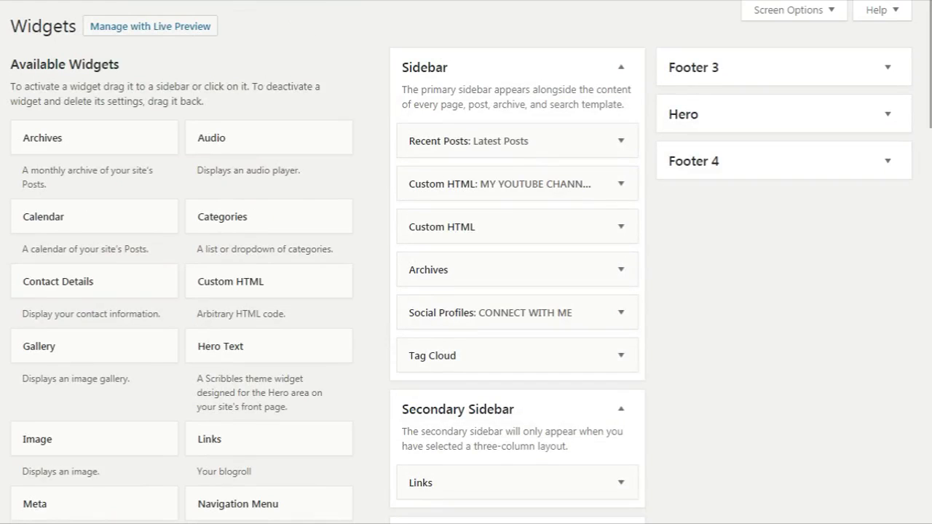
left_click(750, 73)
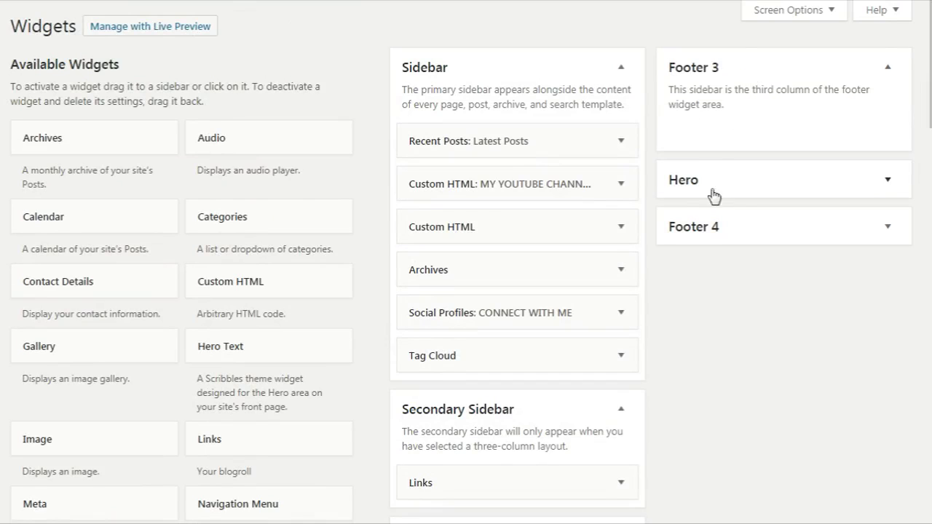
left_click(714, 226)
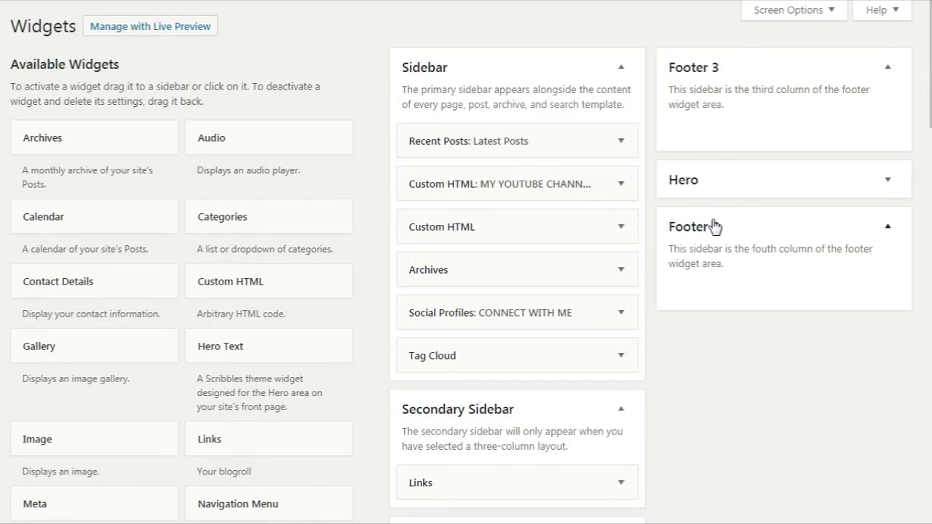
left_click(708, 192)
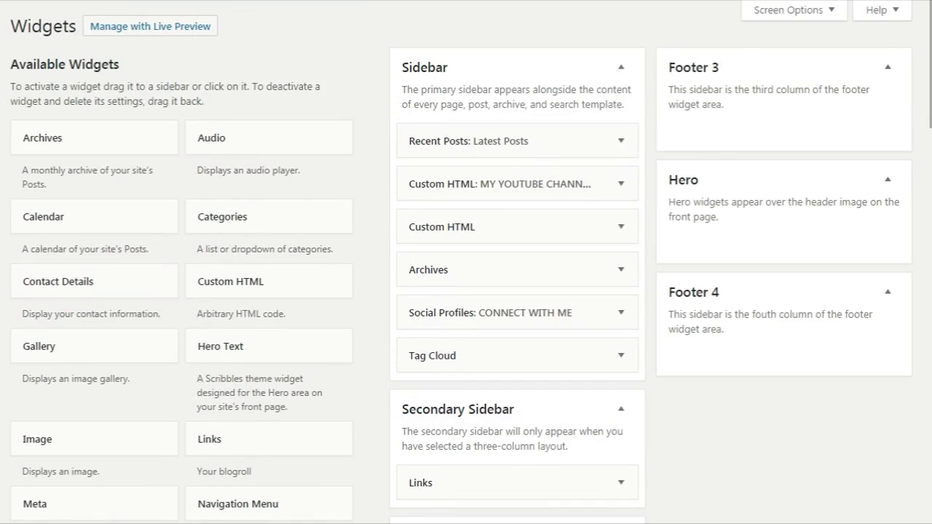
Step: Review the Inactive Widgets list through to its end, including the option for clearing it
scroll(466, 262, "down", 3)
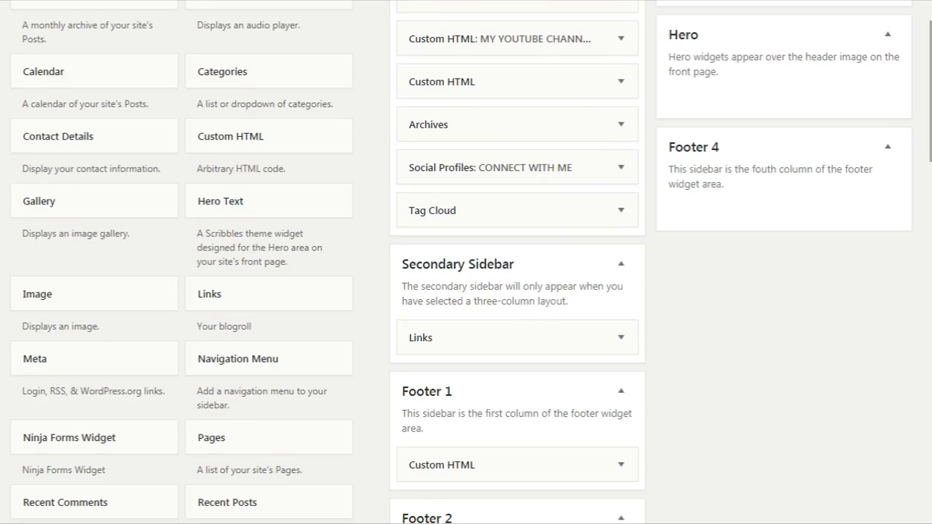
scroll(466, 262, "down", 10)
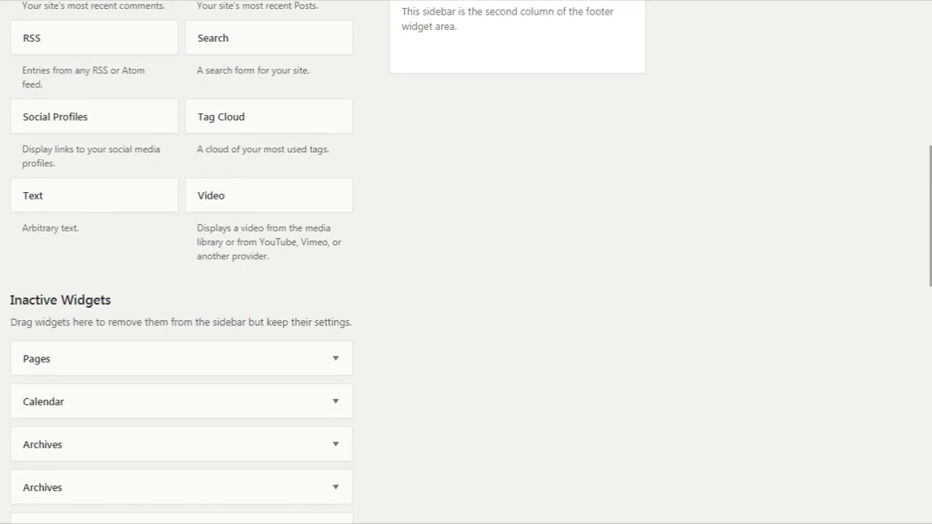
scroll(466, 262, "down", 4)
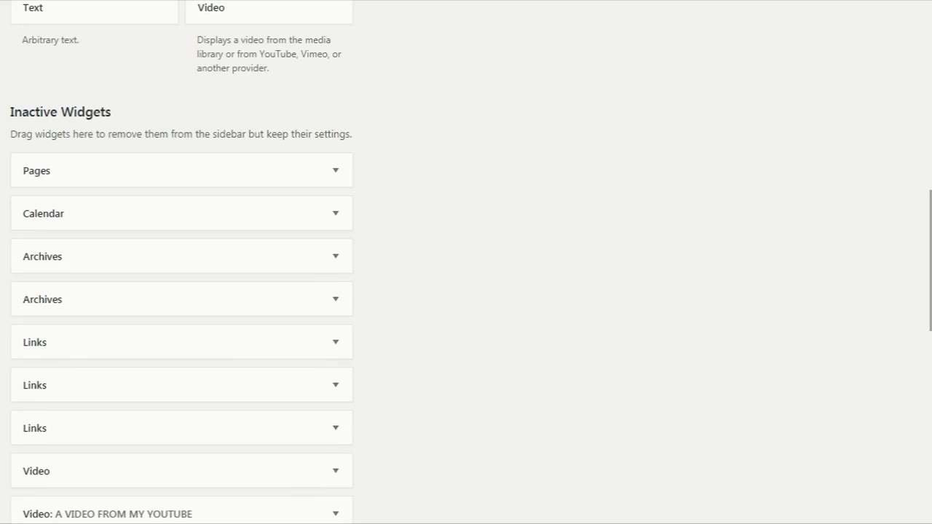
scroll(466, 263, "down", 11)
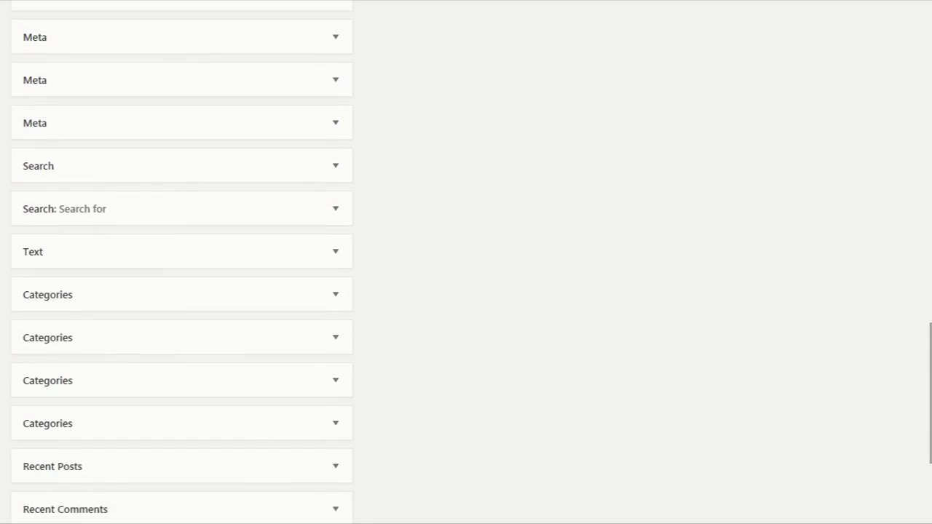
scroll(182, 263, "down", 7)
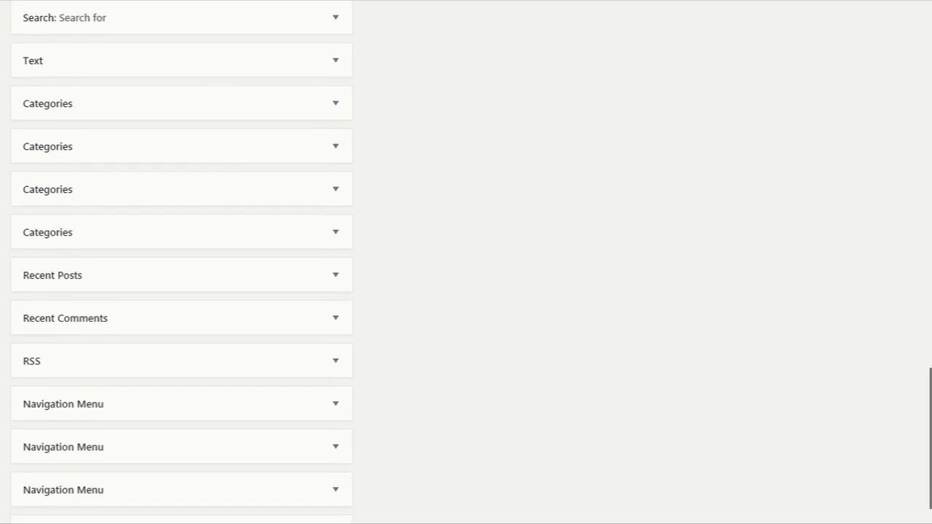
scroll(182, 262, "down", 1)
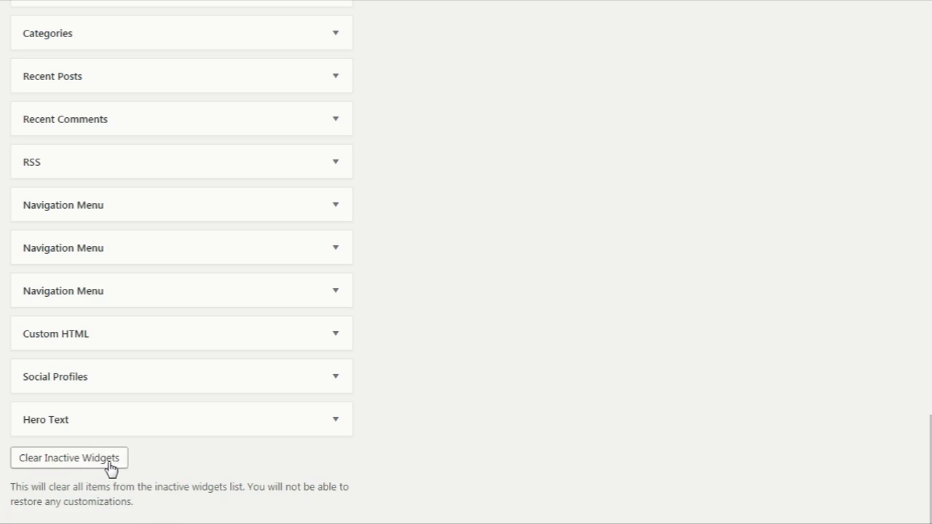
left_click_drag(931, 470, 930, 69)
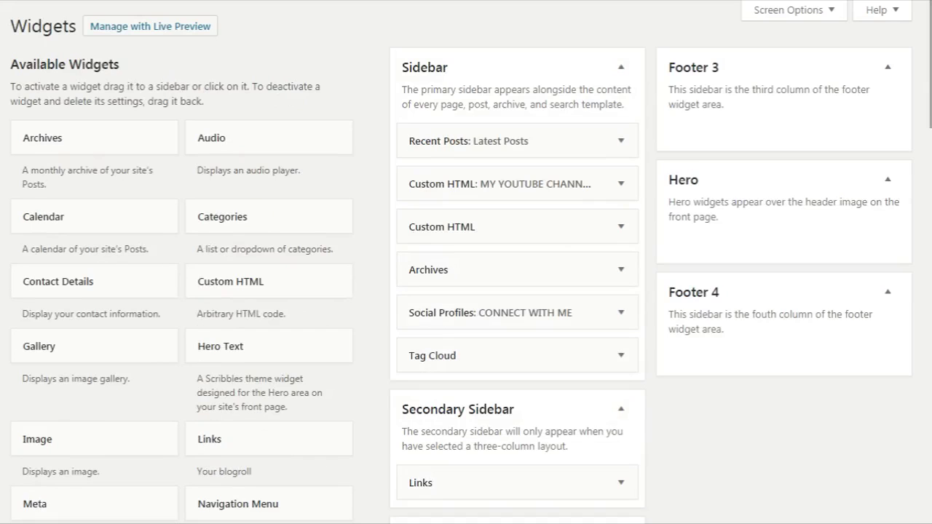
Step: Try out an Archives widget below Recent Posts in the primary Sidebar, and delete it again
left_click_drag(119, 141, 500, 126)
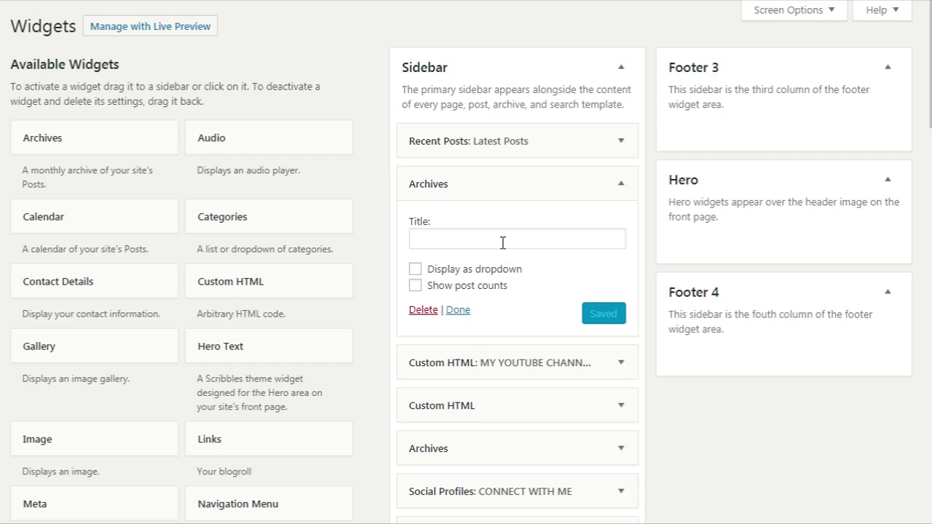
left_click(251, 151)
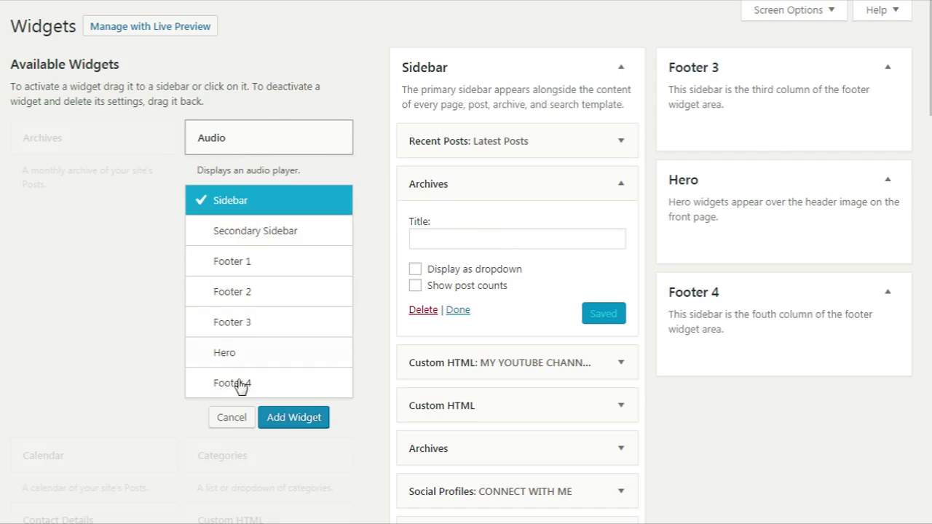
left_click(232, 420)
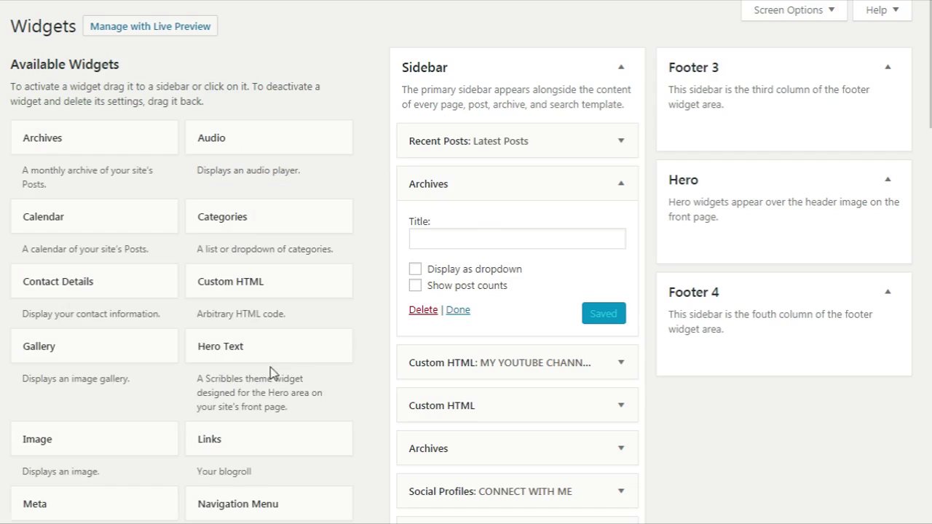
left_click(422, 311)
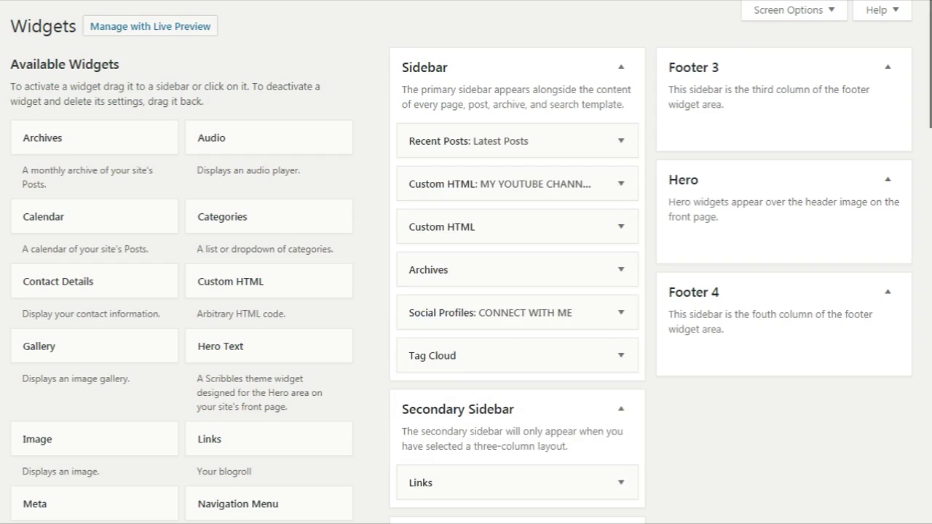
Step: Set the Secondary Sidebar's Links widget to sort by Link rating, and delete the widget
scroll(466, 291, "down", 5)
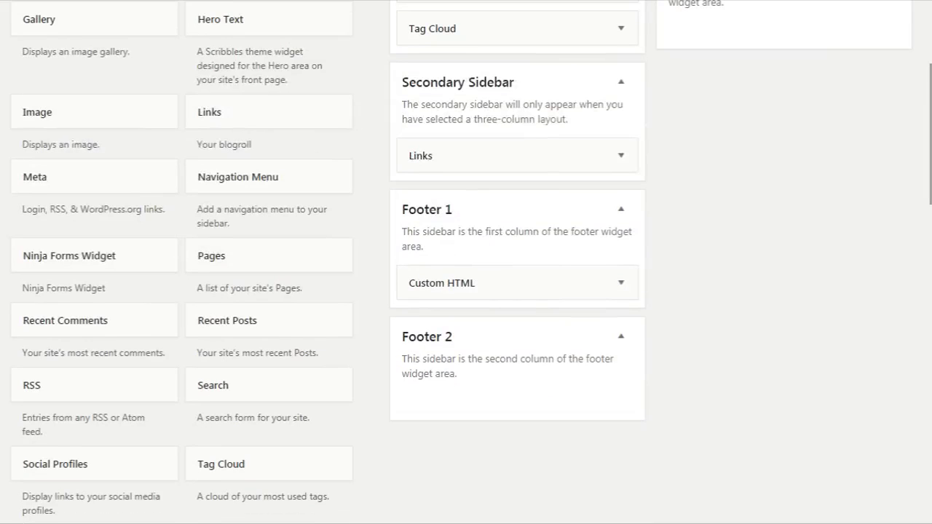
left_click(488, 152)
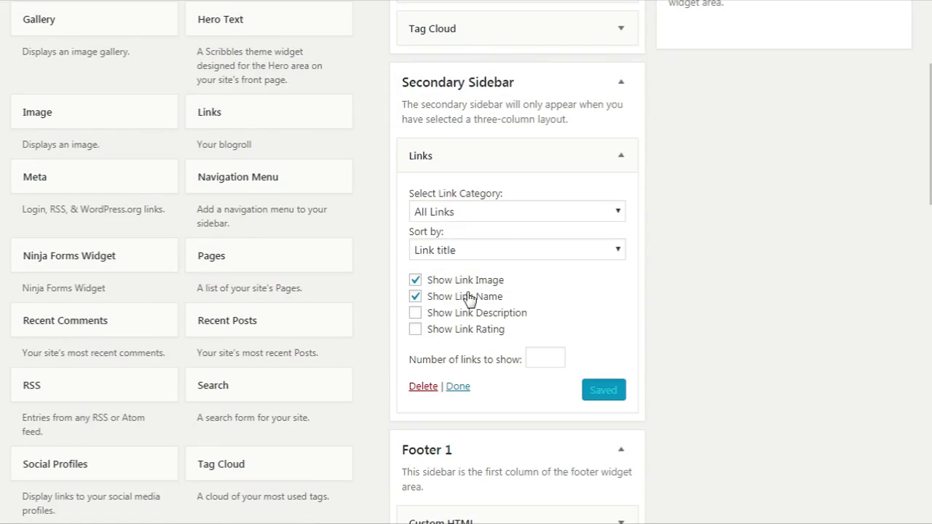
left_click(495, 211)
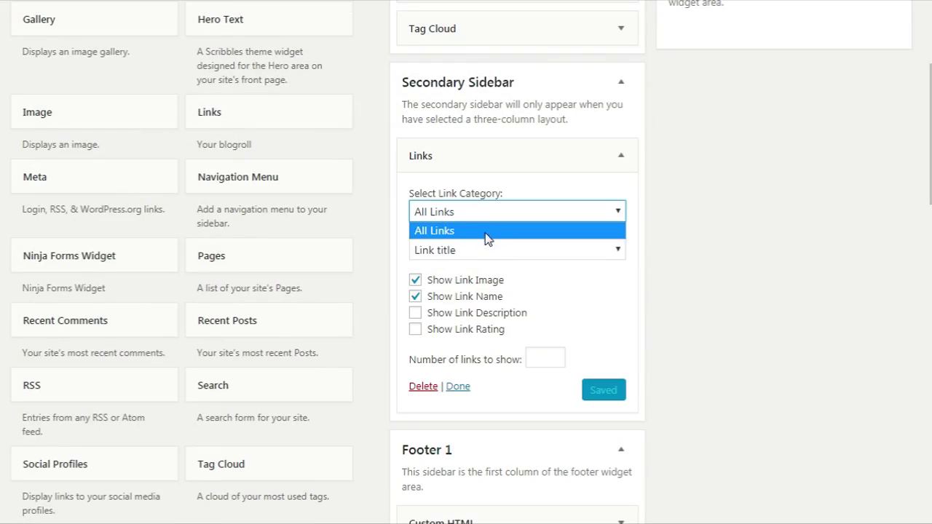
left_click(470, 251)
key("Escape")
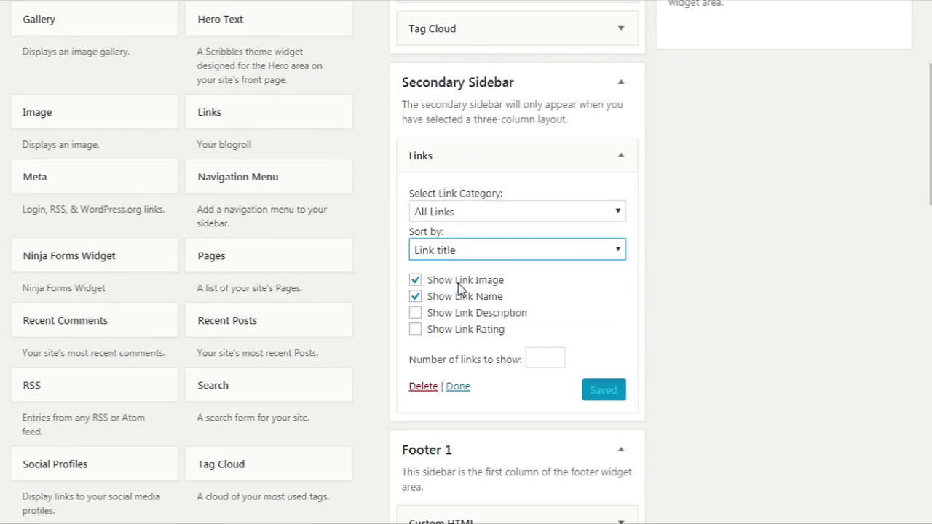
key("Down")
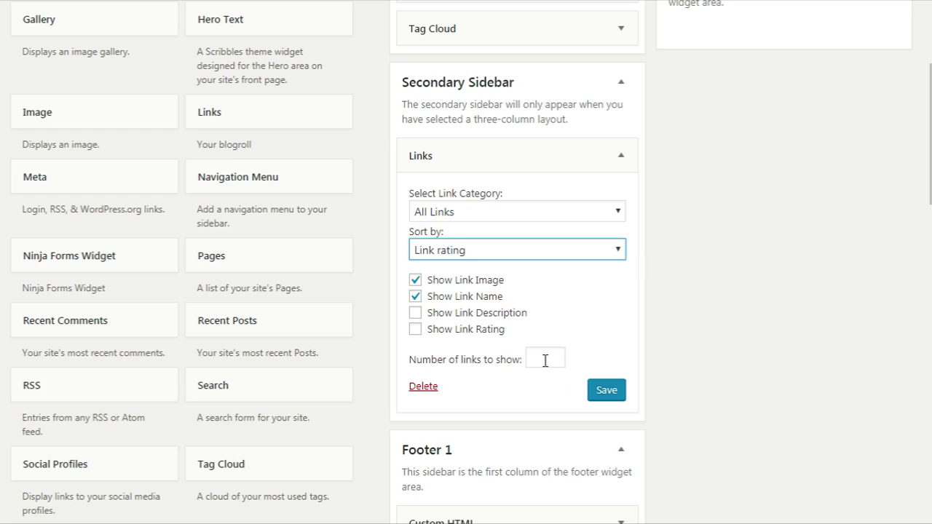
left_click(416, 388)
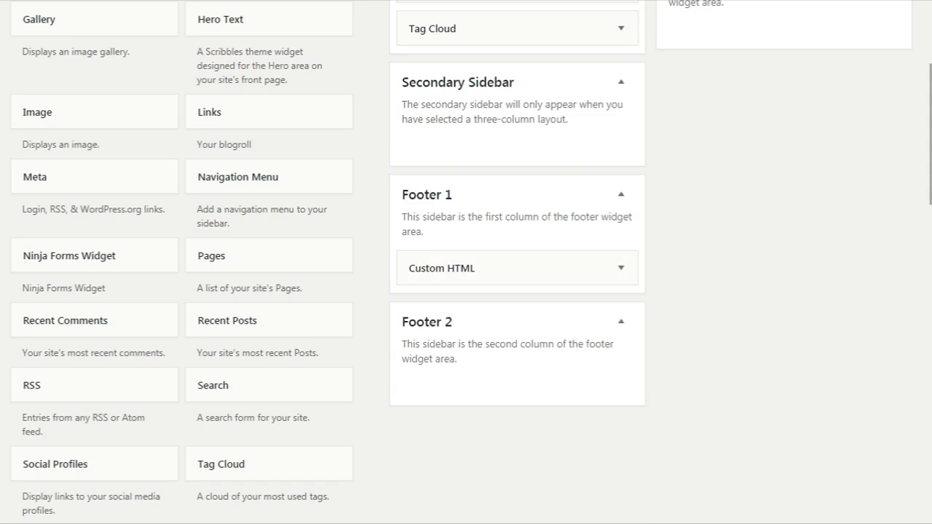
Step: Open the widgets in live preview and examine how the sidebar widgets appear on the site's front page
scroll(772, 241, "up", 4)
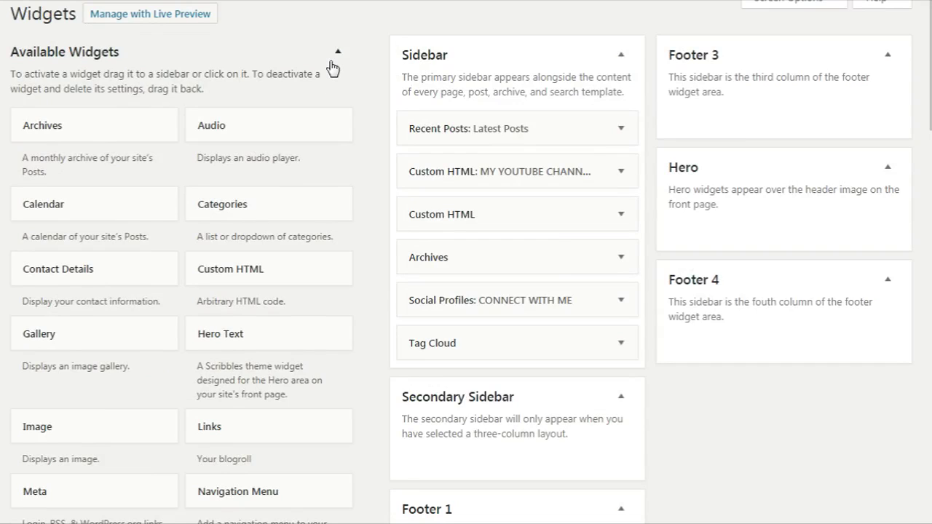
left_click(186, 23)
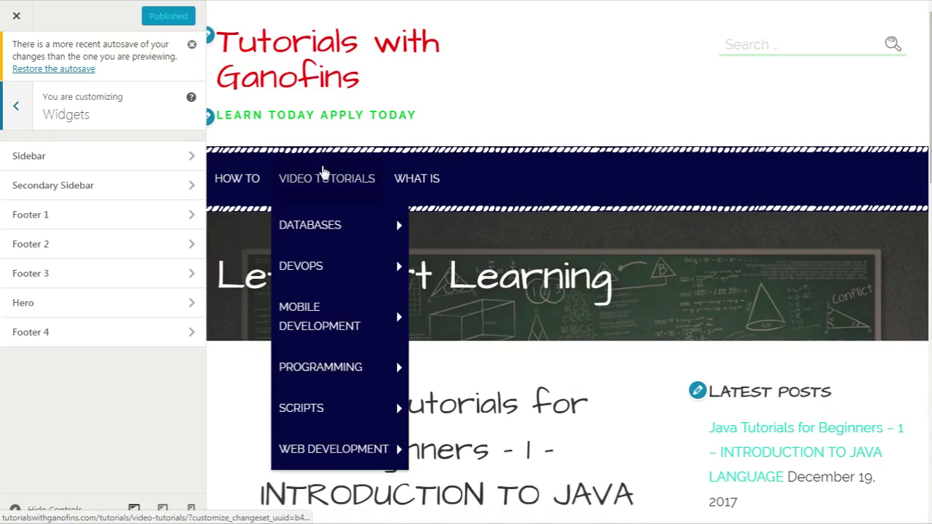
scroll(549, 141, "down", 7)
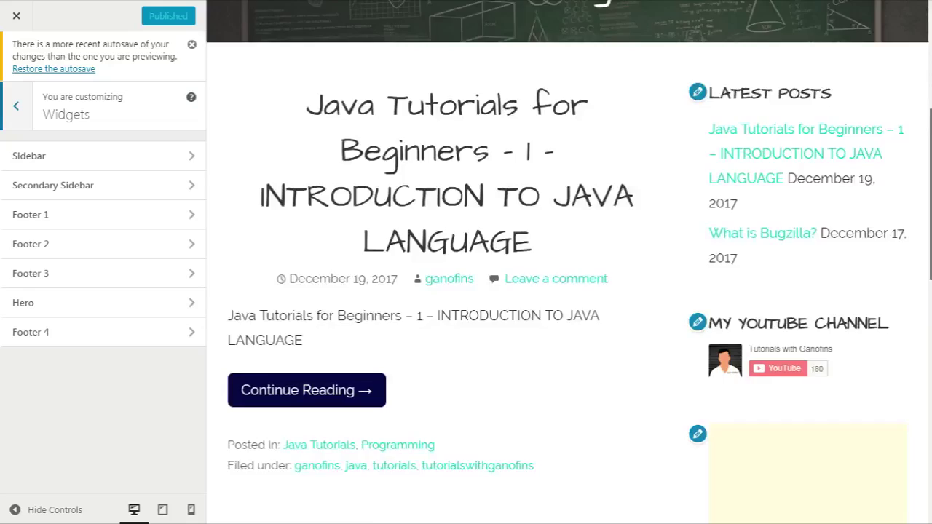
scroll(264, 251, "down", 8)
scroll(264, 251, "up", 7)
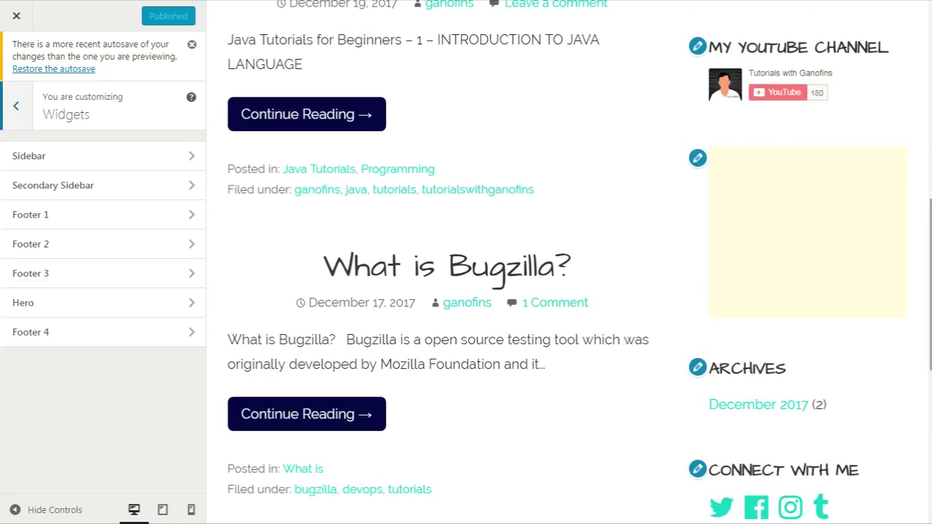
Step: Open the primary Sidebar's widget list in the live preview and compare it with the sidebar widgets shown down the front page
left_click(143, 167)
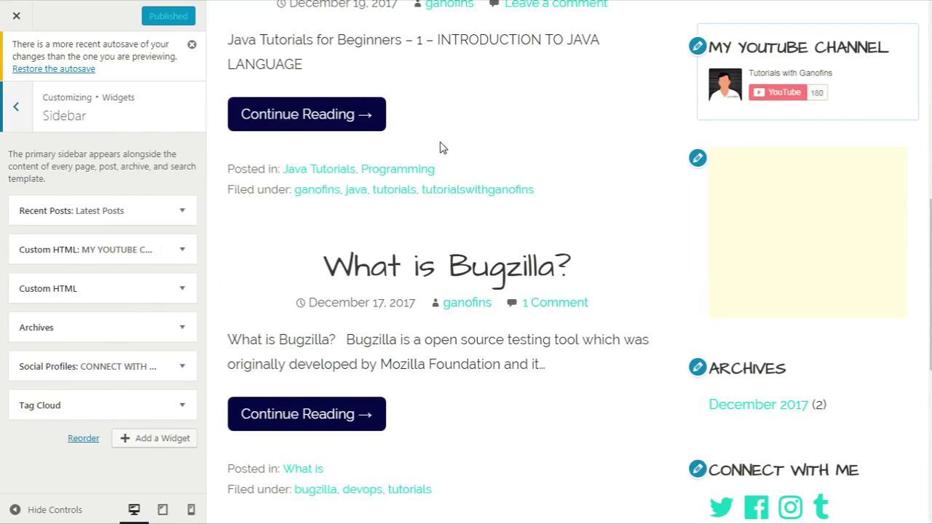
scroll(386, 129, "up", 6)
scroll(569, 262, "down", 2)
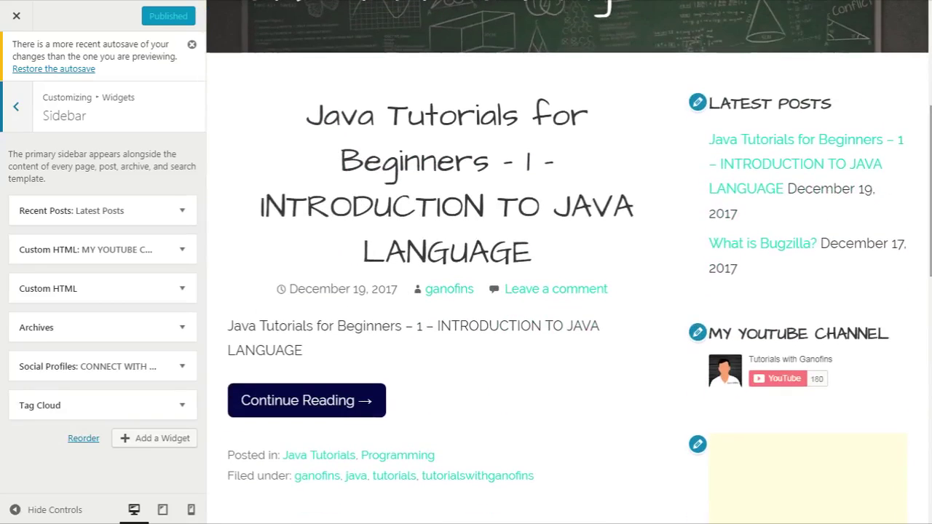
scroll(568, 262, "down", 3)
scroll(580, 245, "down", 2)
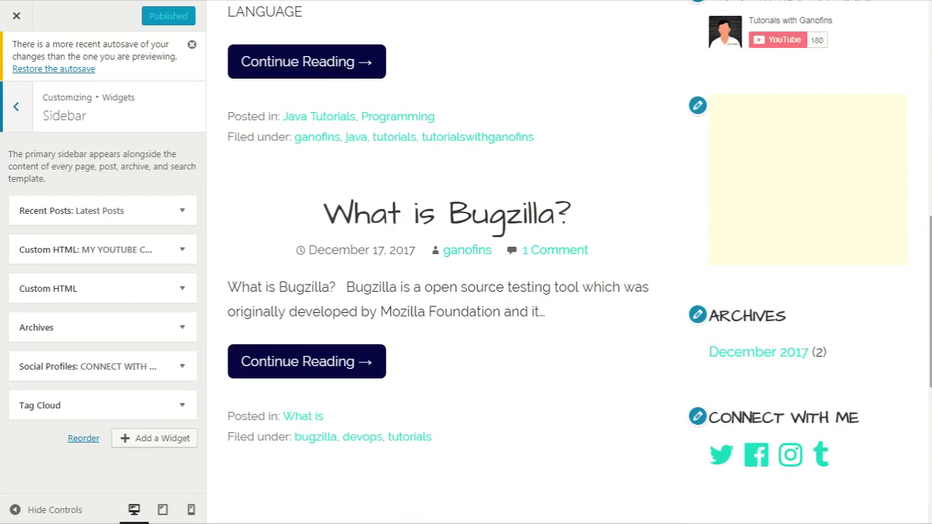
scroll(580, 264, "down", 1)
scroll(456, 306, "down", 1)
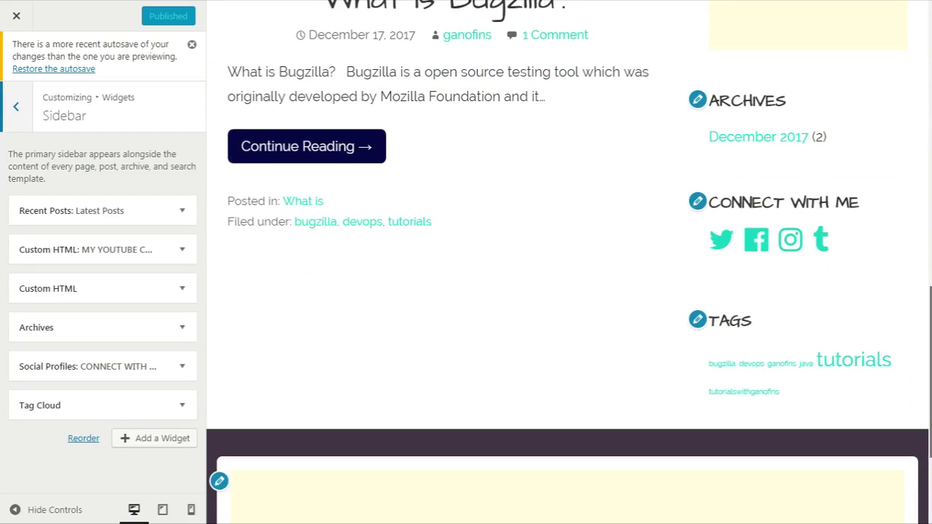
Step: Inspect the widgets available for adding to the Sidebar and the settings of its Recent Posts widget, leaving everything unchanged
left_click(153, 439)
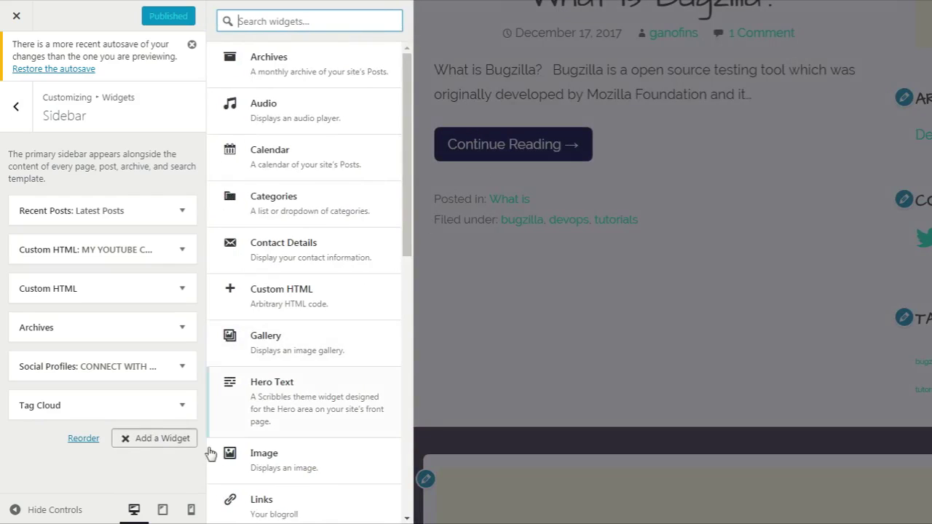
left_click(146, 441)
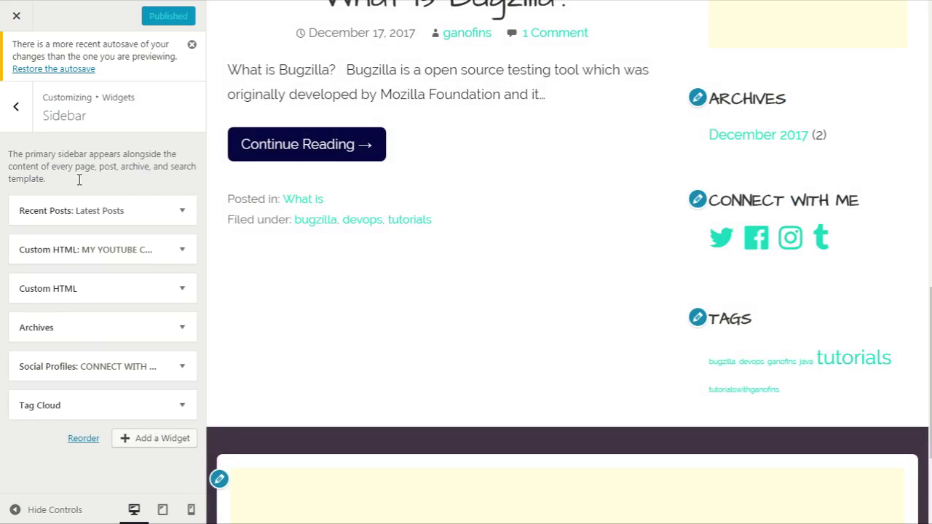
left_click(99, 212)
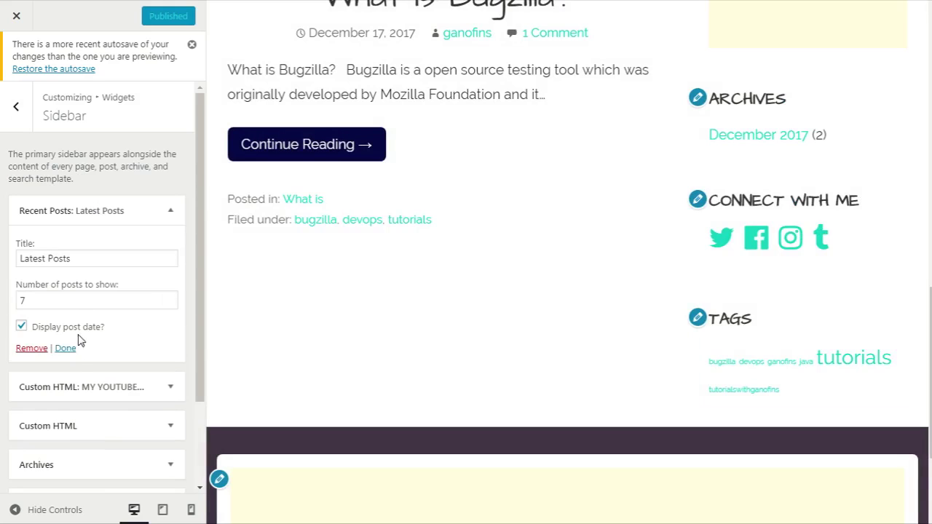
left_click(64, 348)
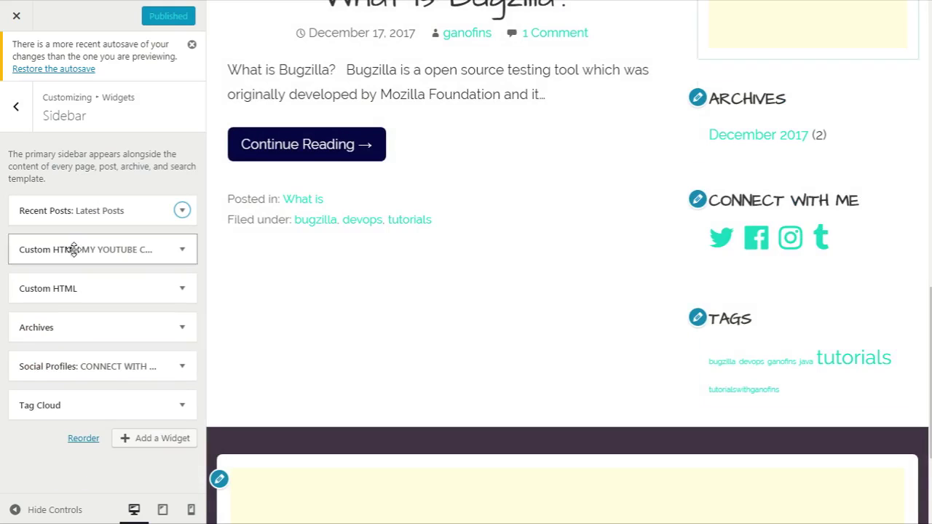
Step: Leave the live preview for the Widgets page, and expand the Secondary Sidebar and Footer 1 areas to view their contents
left_click(22, 127)
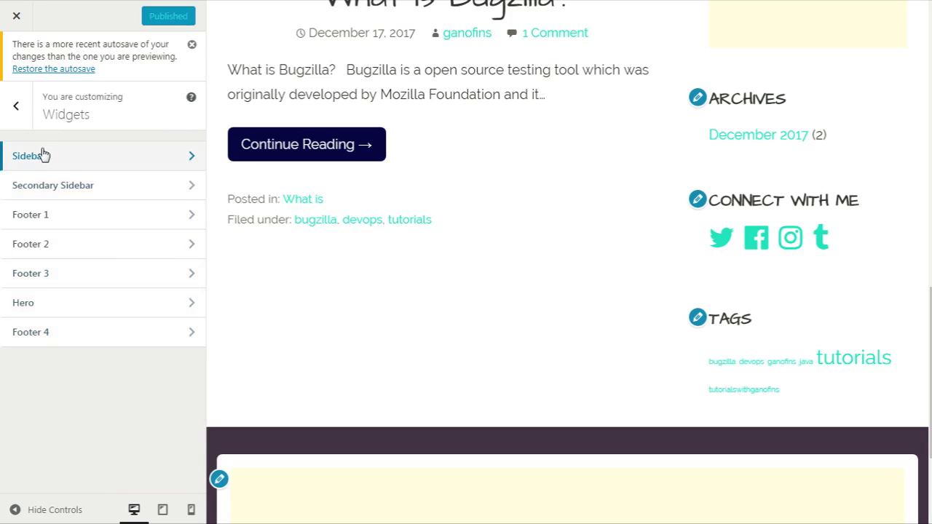
left_click(16, 16)
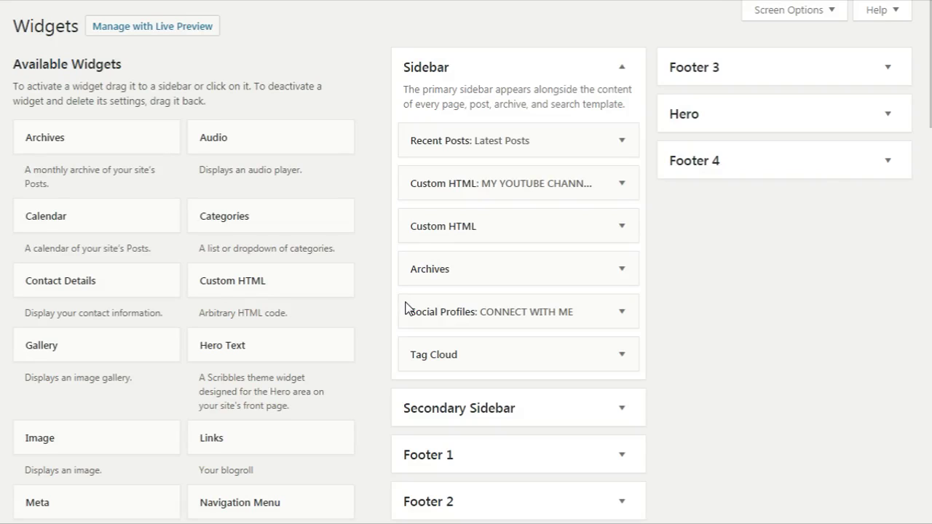
scroll(405, 309, "down", 7)
scroll(474, 343, "up", 5)
left_click(480, 271)
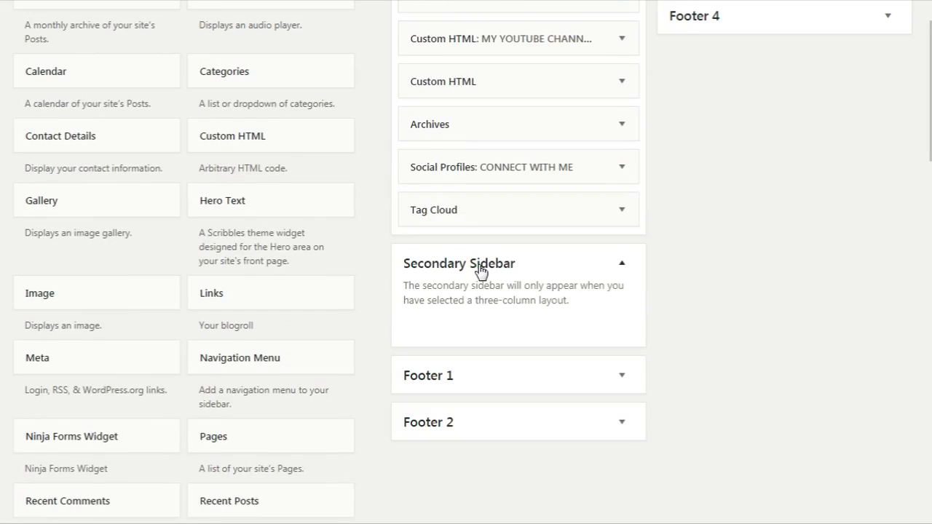
left_click(477, 374)
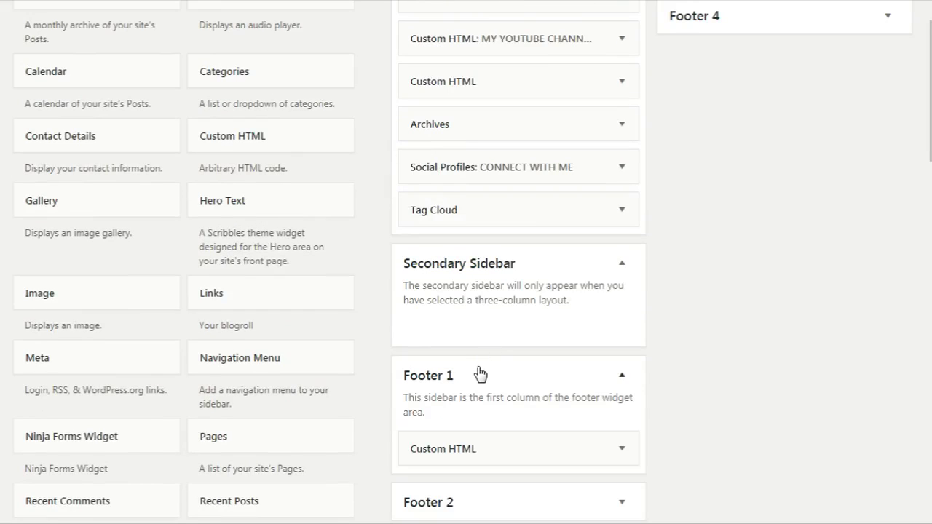